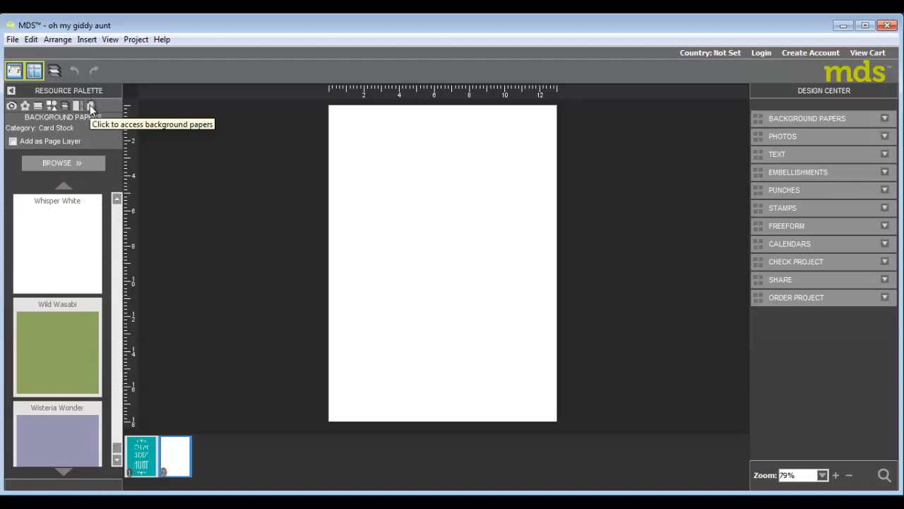
Apply Bermuda Bay card stock as the background of the second page.
left_click_drag(117, 450, 131, 214)
scroll(73, 303, "down", 3)
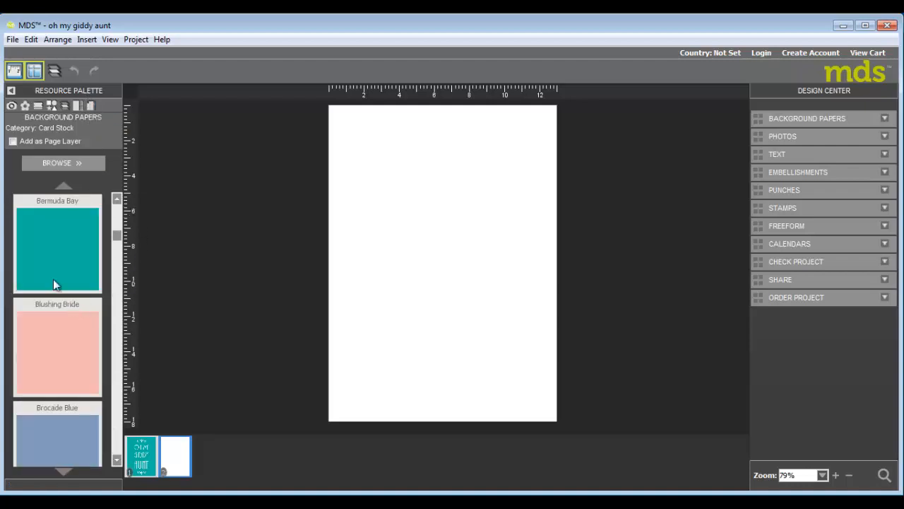
left_click_drag(434, 277, 455, 356)
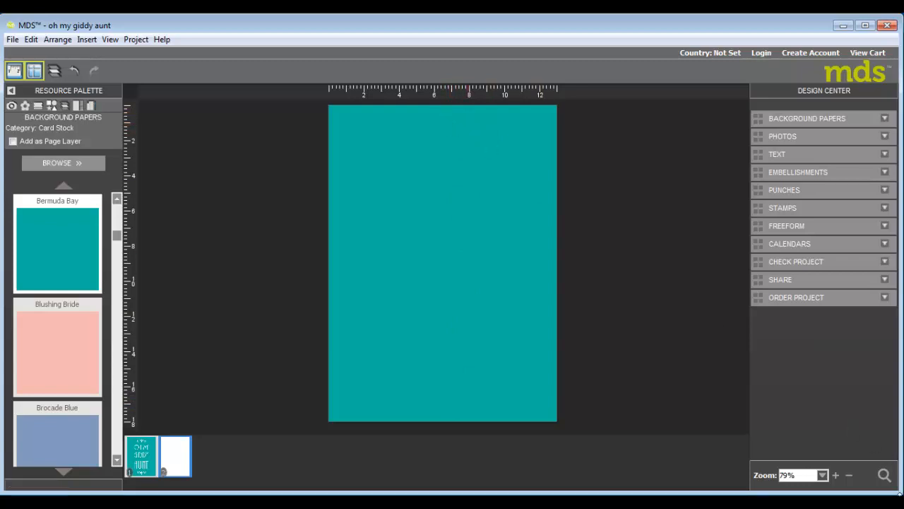
Search all content for flourish and browse through the matching results.
left_click(884, 475)
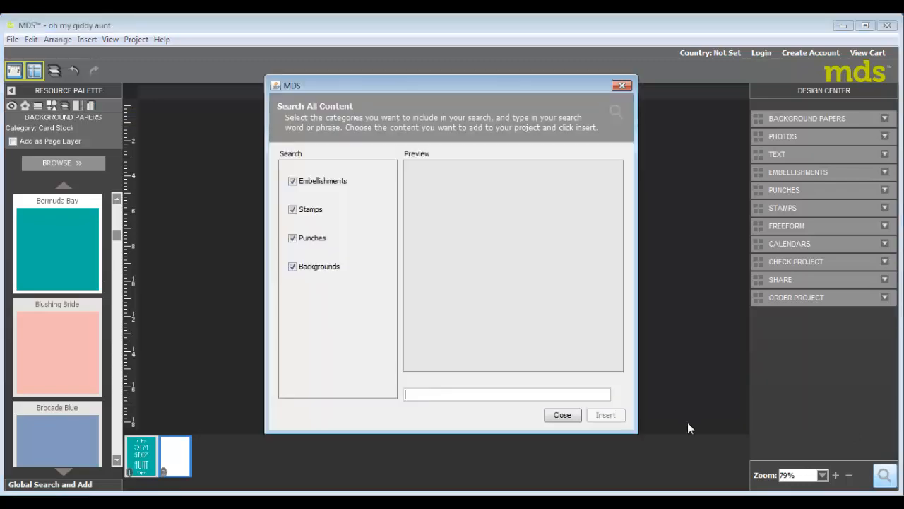
left_click(452, 388)
type("flourish")
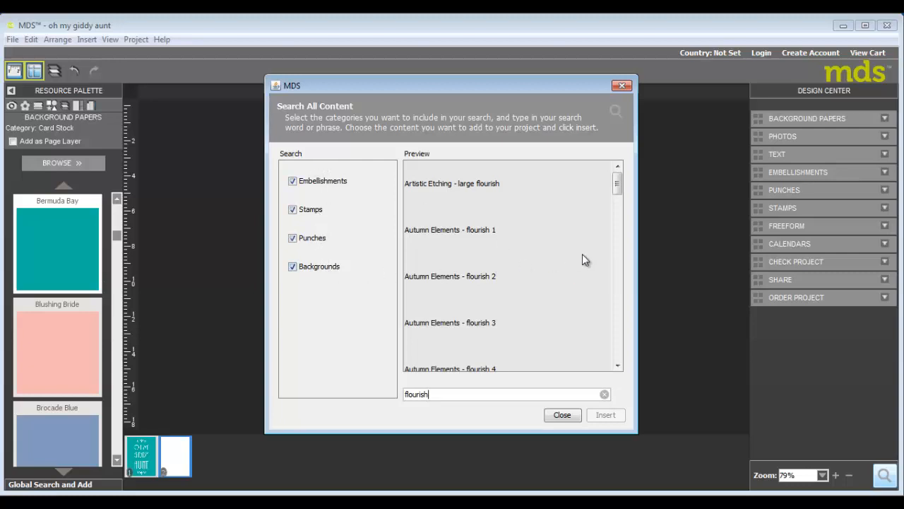
scroll(585, 250, "down", 4)
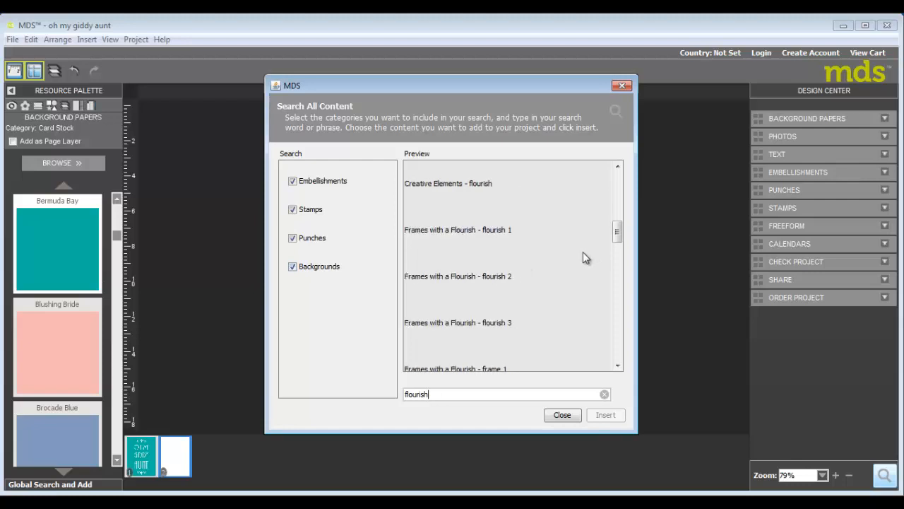
scroll(582, 251, "down", 1)
scroll(583, 253, "up", 5)
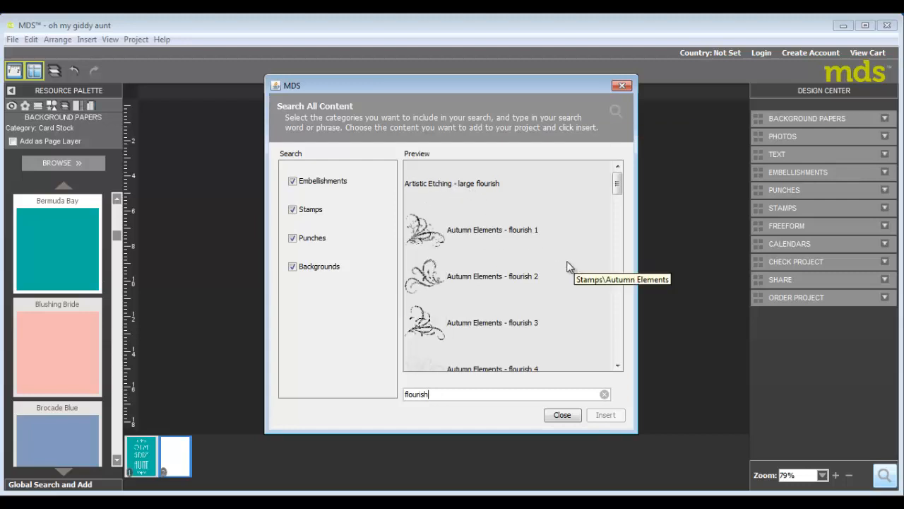
scroll(567, 266, "down", 5)
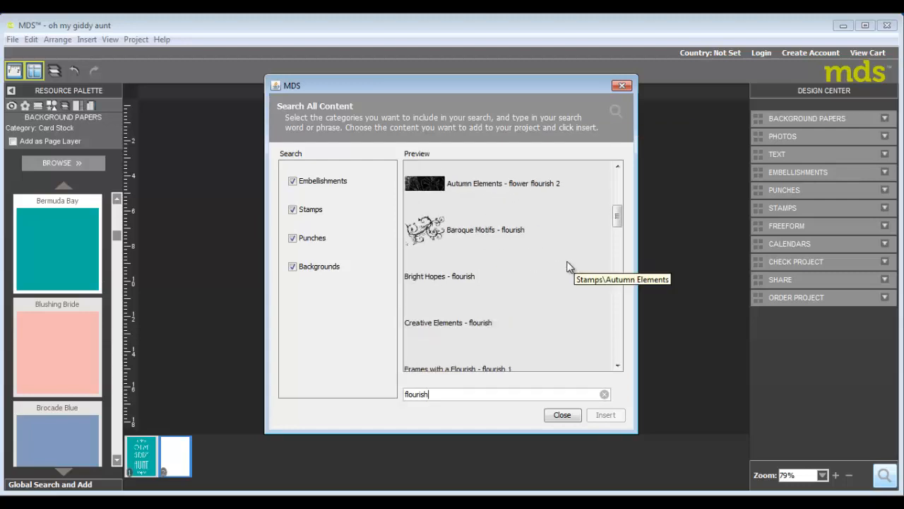
scroll(567, 266, "down", 8)
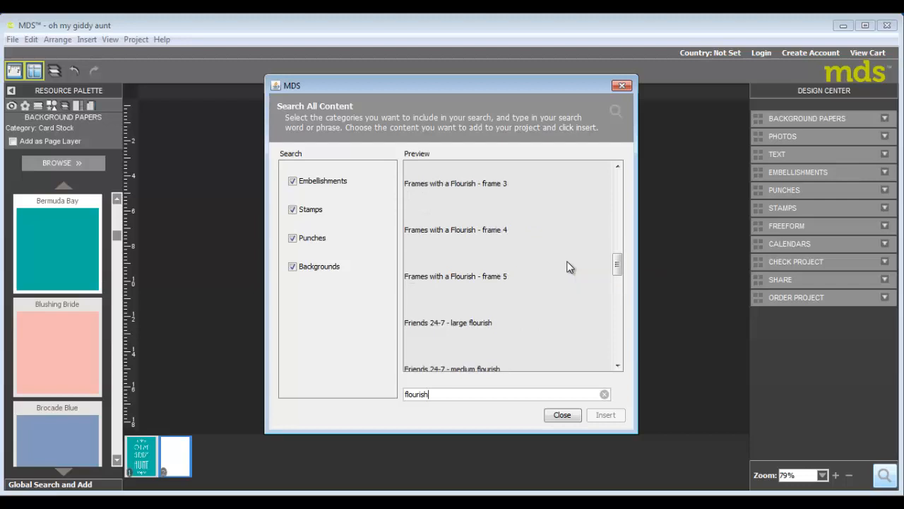
scroll(571, 268, "down", 3)
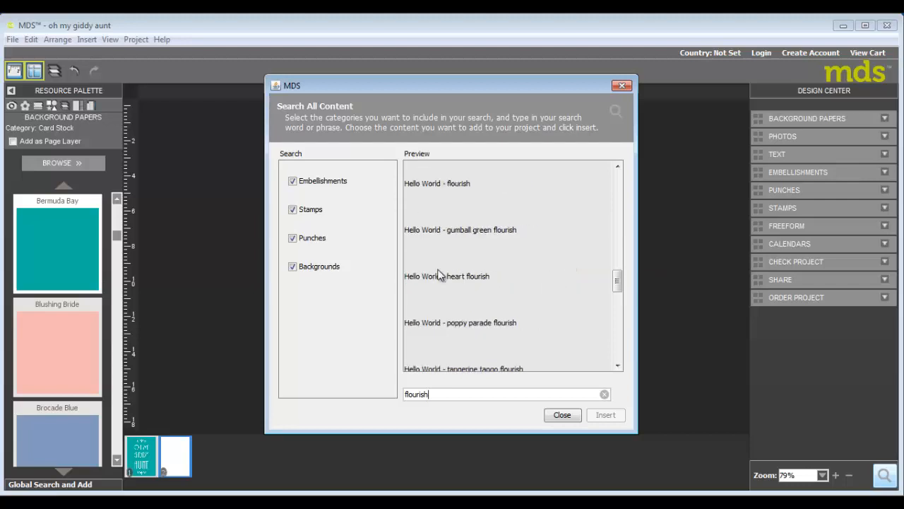
Insert the Hello World - flourish stamp onto the page and close the search.
left_click(428, 182)
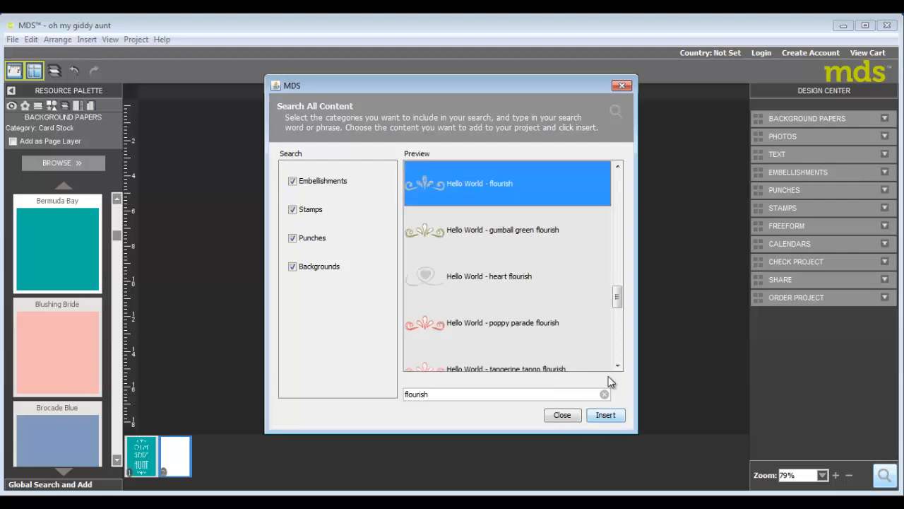
key("Return")
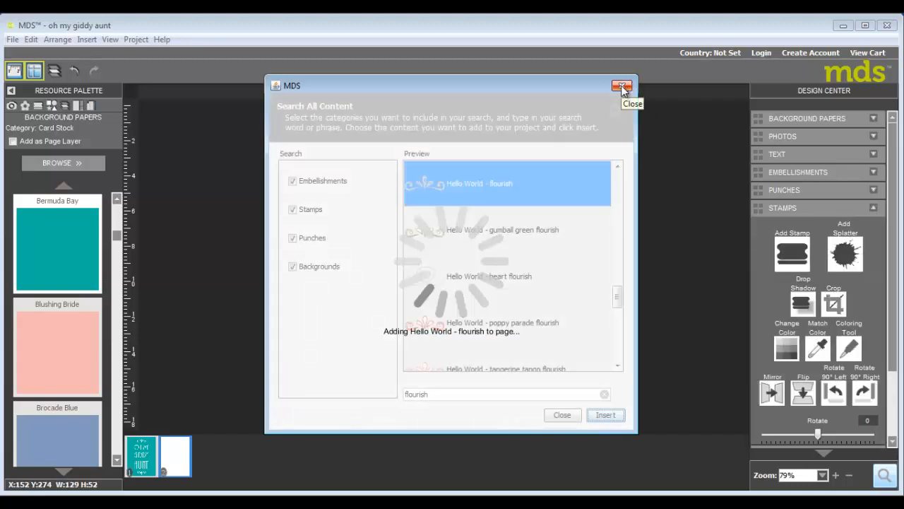
left_click(622, 86)
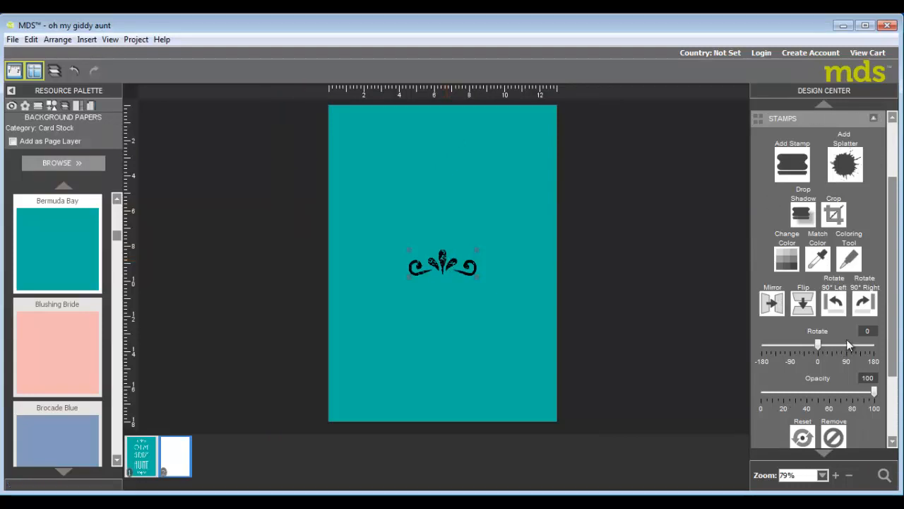
Position the flourish centred near the top edge of the page and change its colour to white.
left_click_drag(441, 260, 442, 133)
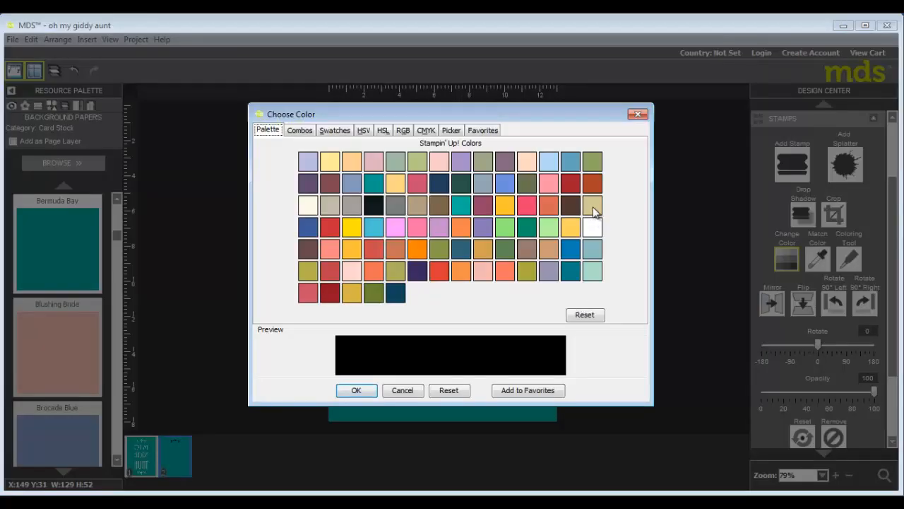
left_click(593, 227)
left_click(359, 390)
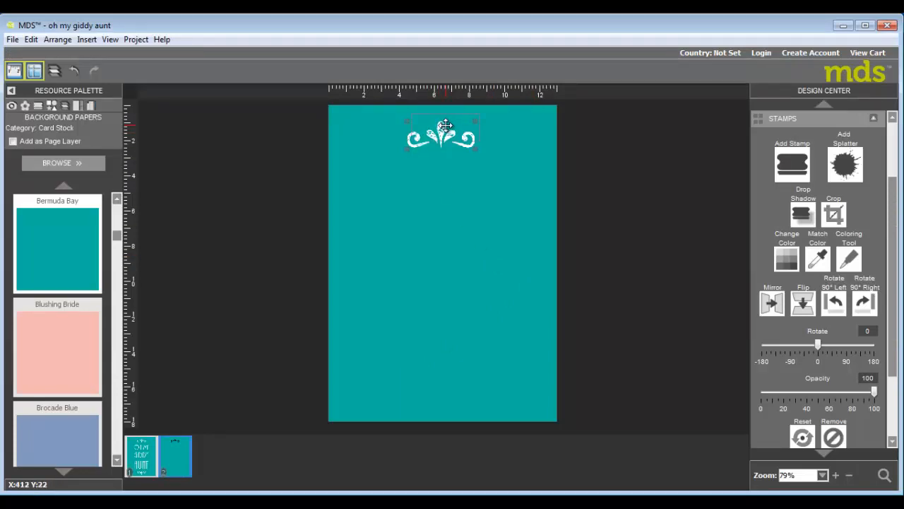
left_click_drag(446, 125, 450, 117)
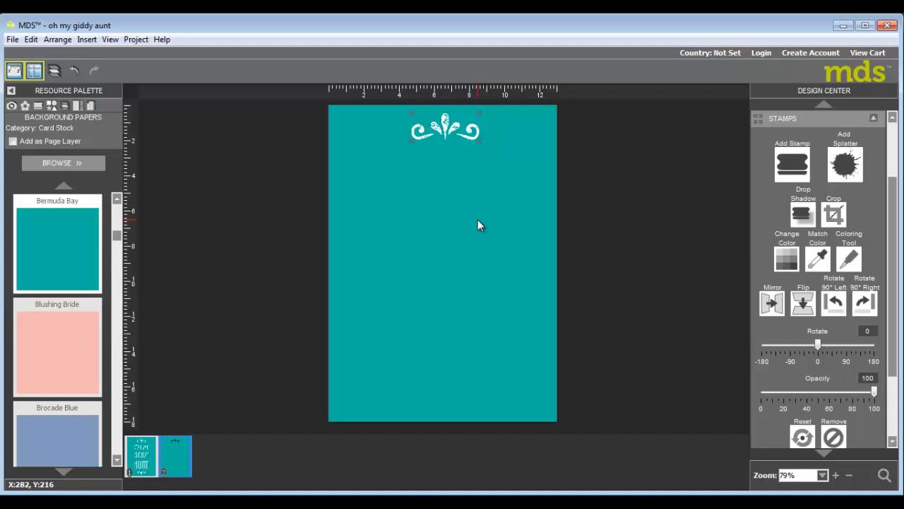
Paste a copy of the flourish near the bottom edge and rotate it 180 degrees.
key("ctrl+v")
left_click_drag(466, 136, 433, 397)
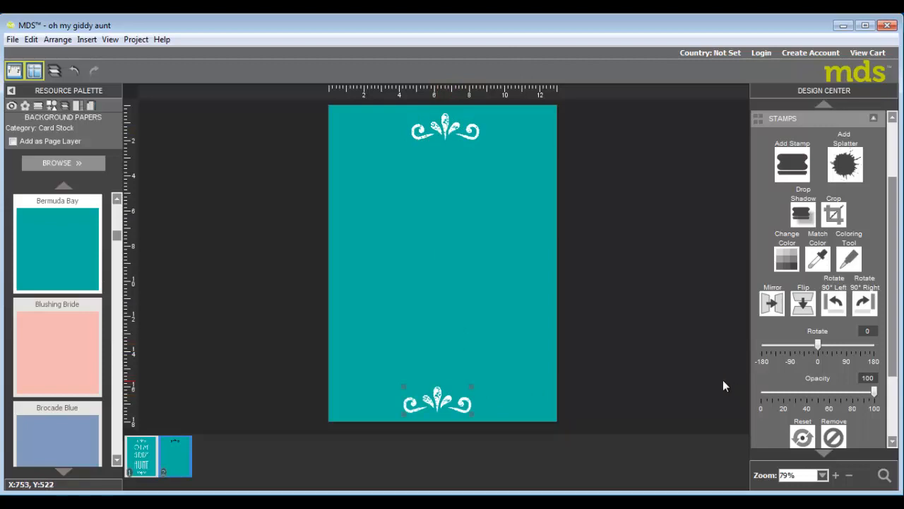
left_click(835, 303)
left_click(835, 304)
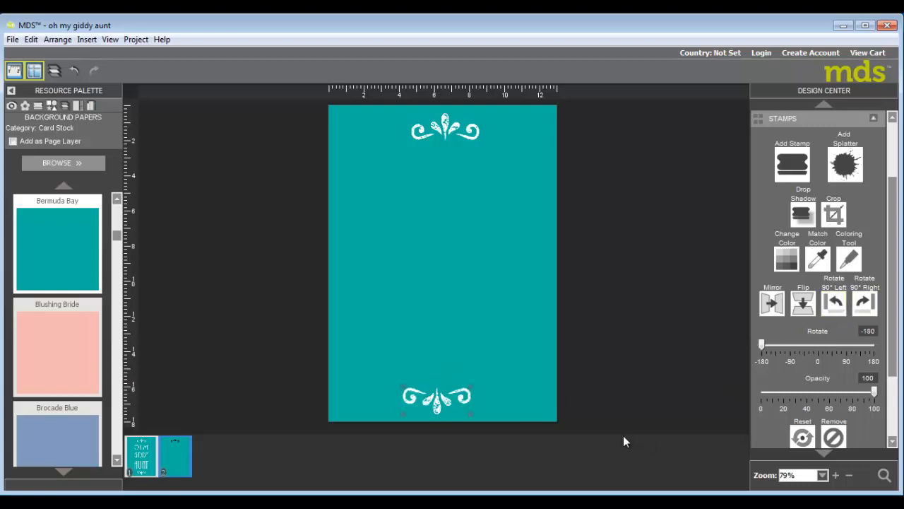
left_click(874, 120)
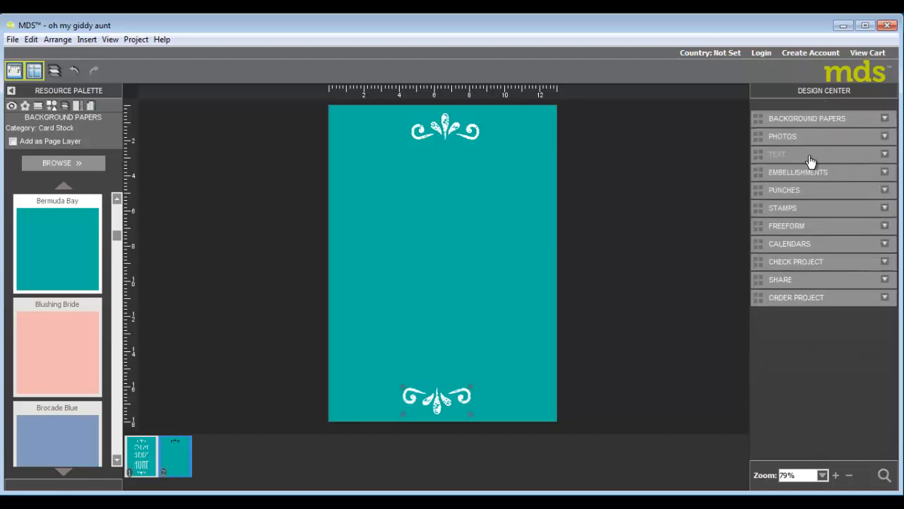
Add a text box reading OH MY GIDDY with AUNT on the next line.
left_click(884, 155)
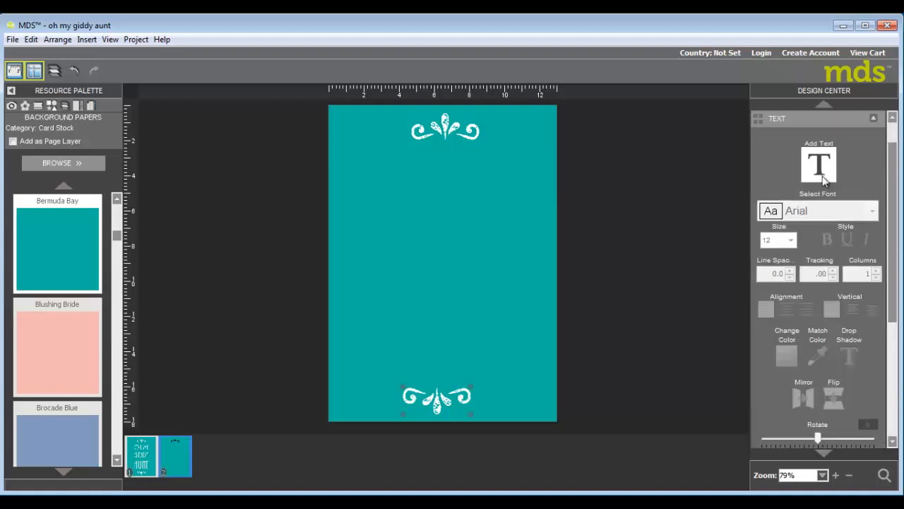
left_click(820, 165)
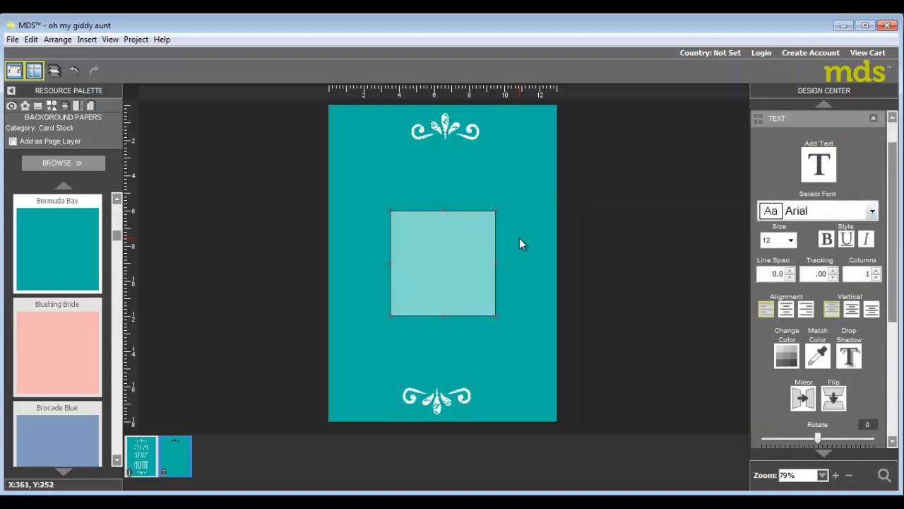
type("OH MY ")
type("GIDDY")
key("Return")
type("AUNT")
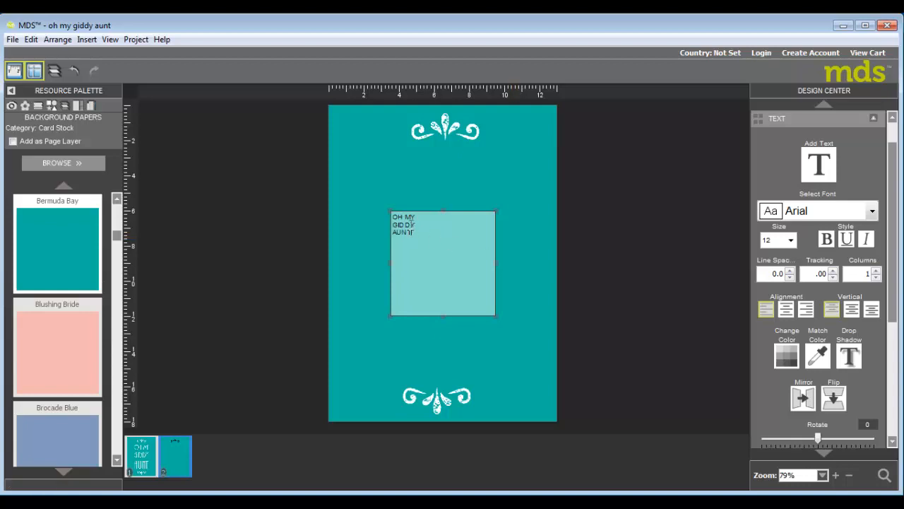
Select all the text and set its font size to 96.
left_click_drag(394, 216, 424, 234)
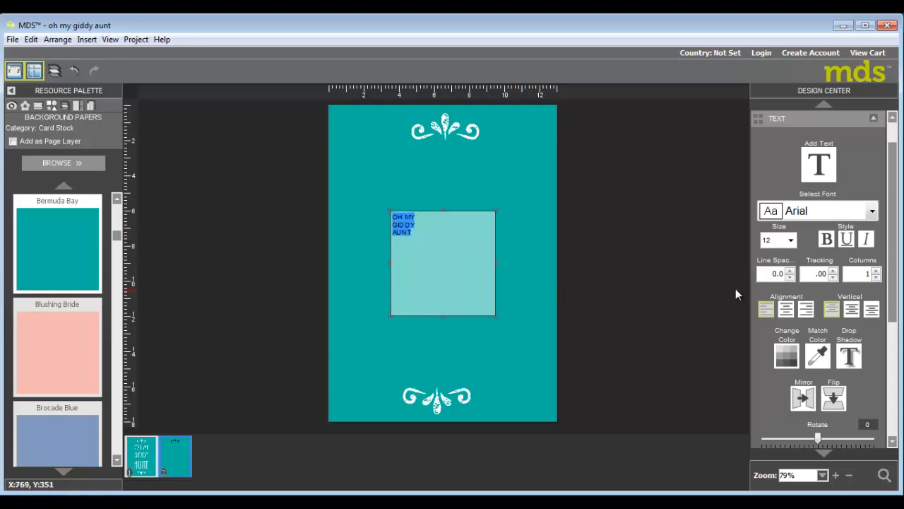
left_click(791, 241)
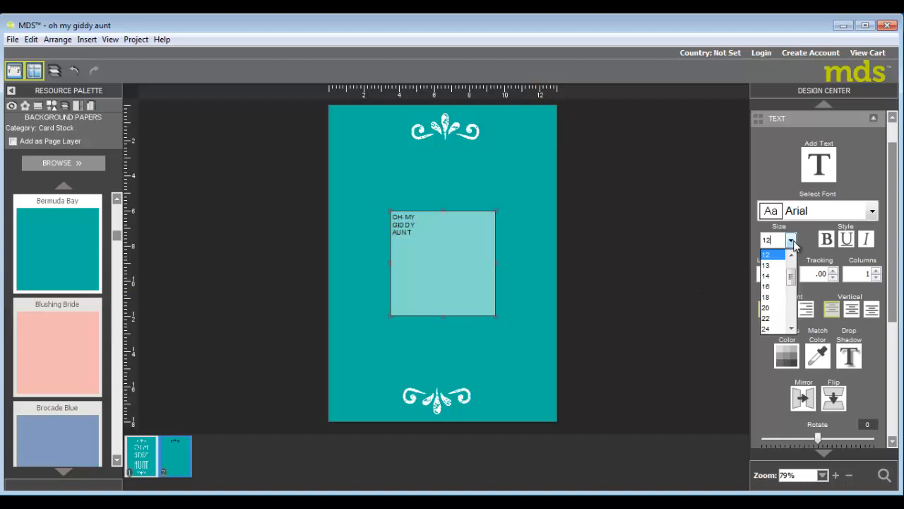
scroll(794, 309, "down", 3)
scroll(794, 313, "down", 3)
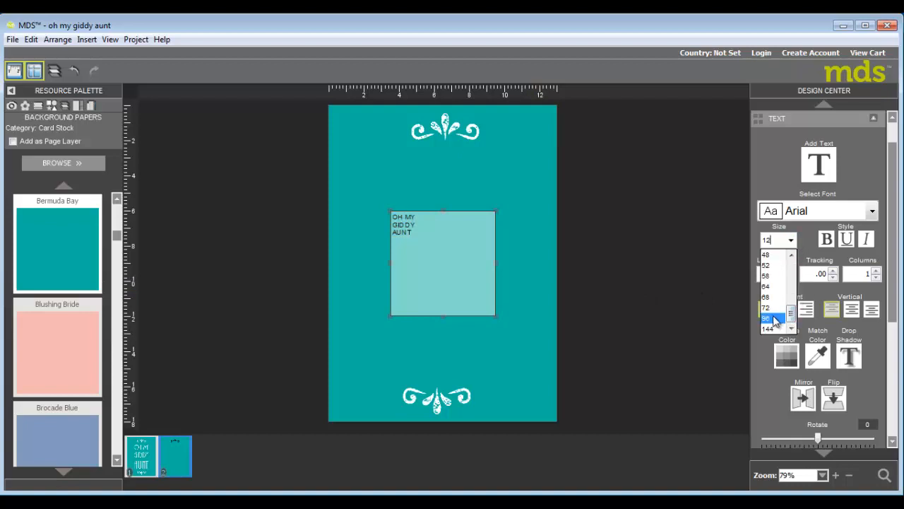
left_click(770, 324)
Enlarge the text box to fill the space between the two flourishes.
left_click_drag(444, 211, 444, 158)
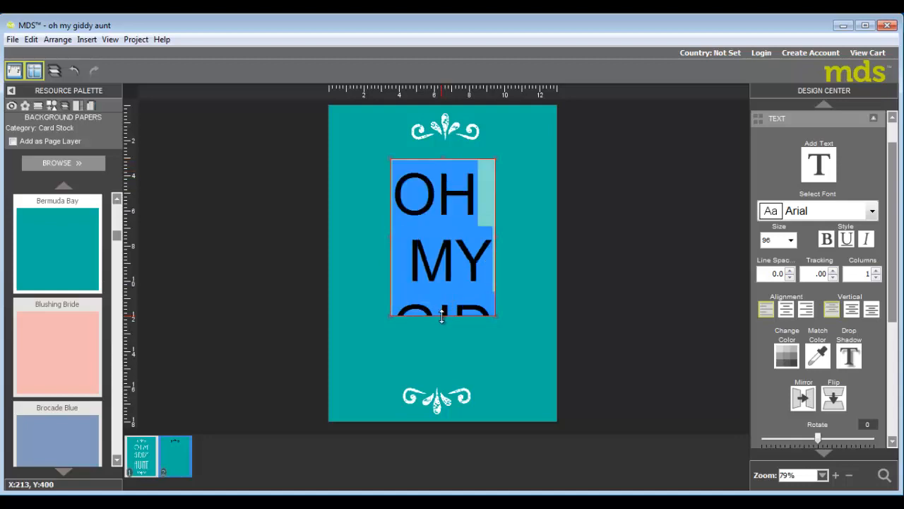
left_click_drag(448, 368, 447, 377)
left_click_drag(391, 266, 358, 265)
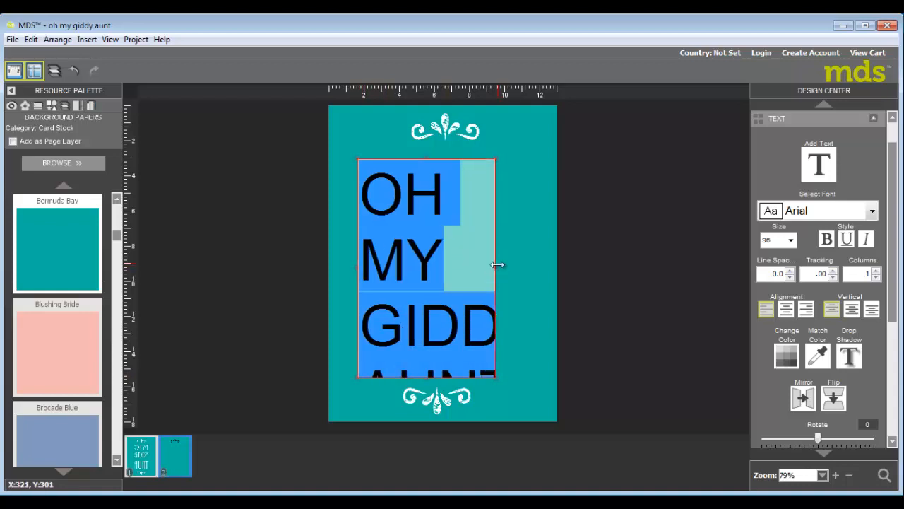
left_click_drag(496, 264, 530, 263)
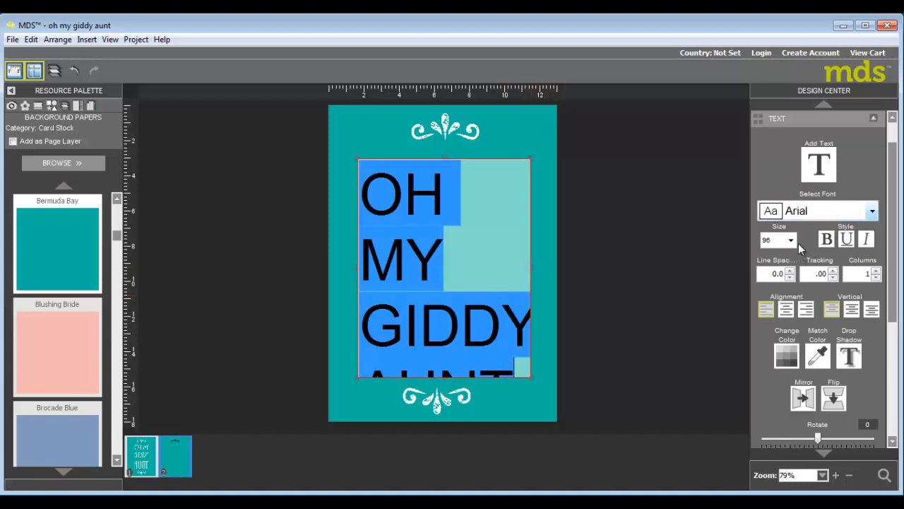
Change the text's font to AR BONNIE.
left_click(873, 213)
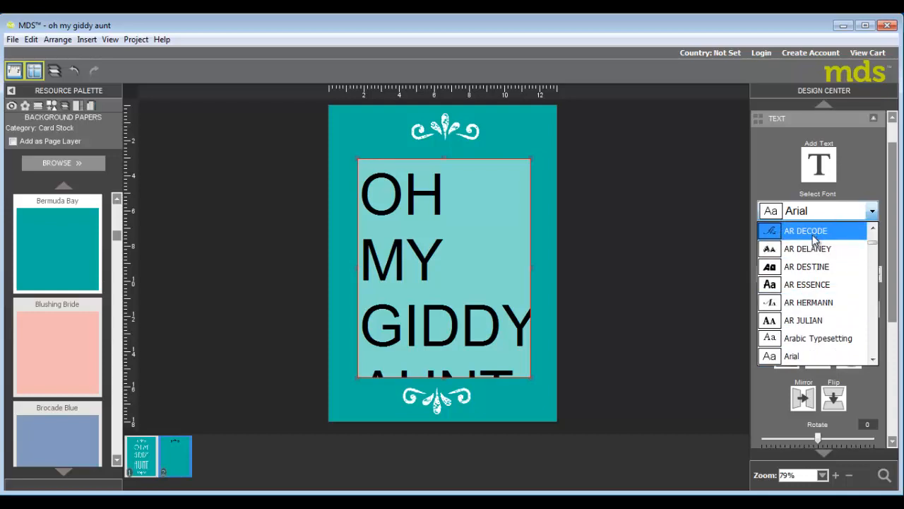
type("AR")
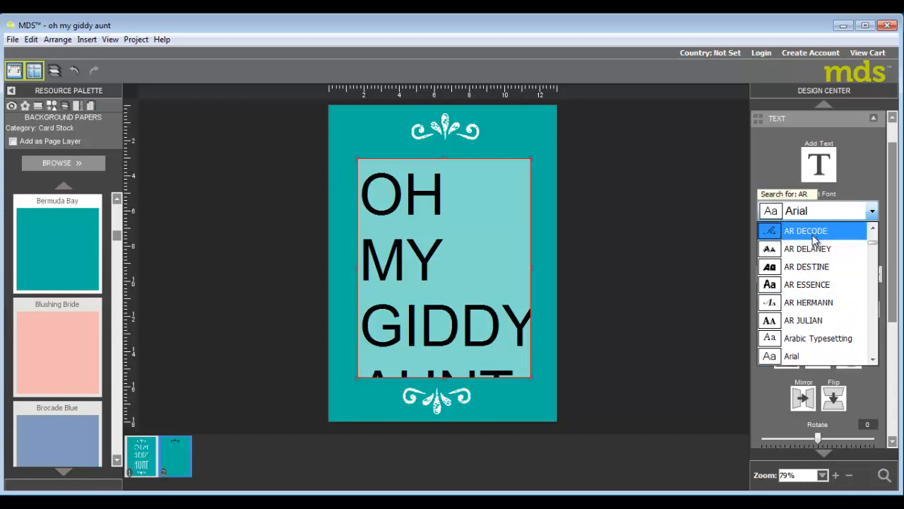
type(" BONN")
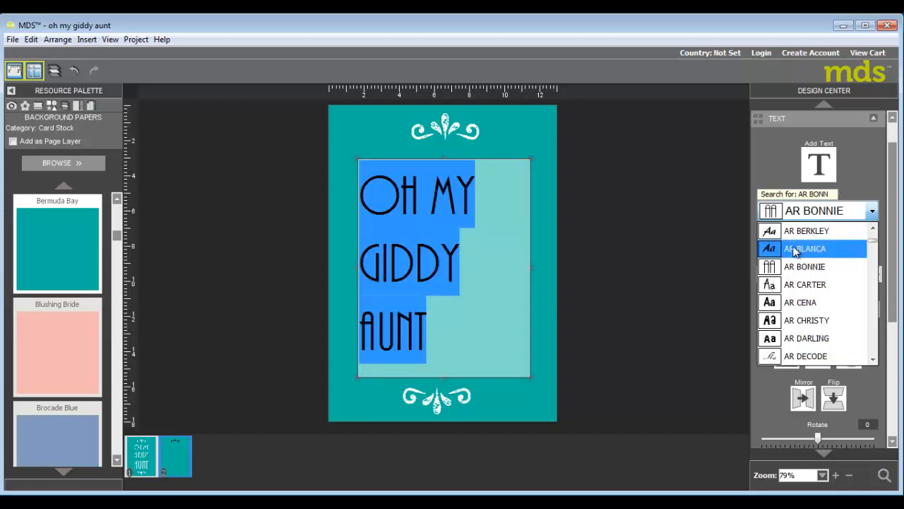
left_click(805, 266)
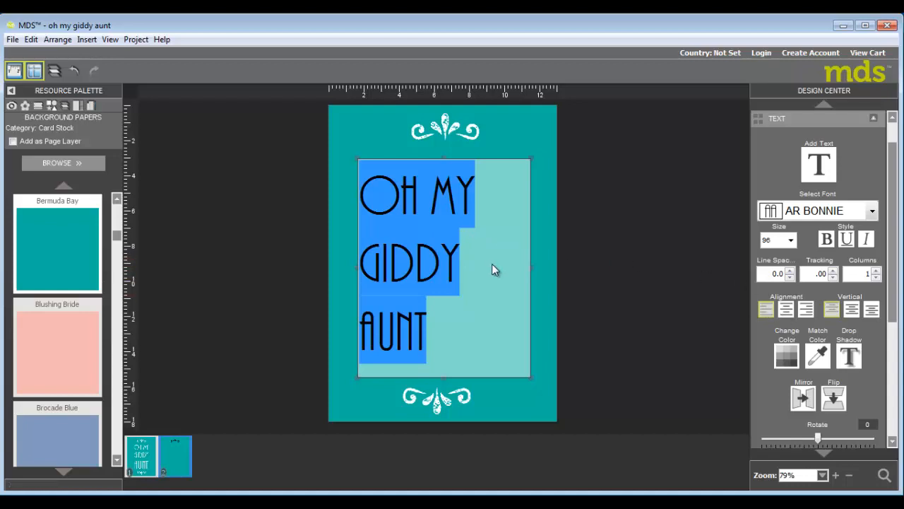
Centre-align the text and deselect it.
left_click(786, 309)
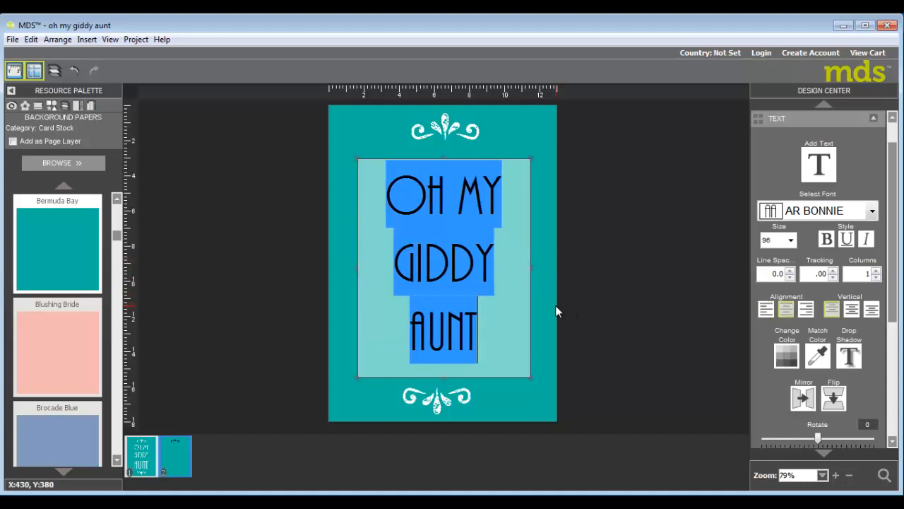
left_click(458, 253)
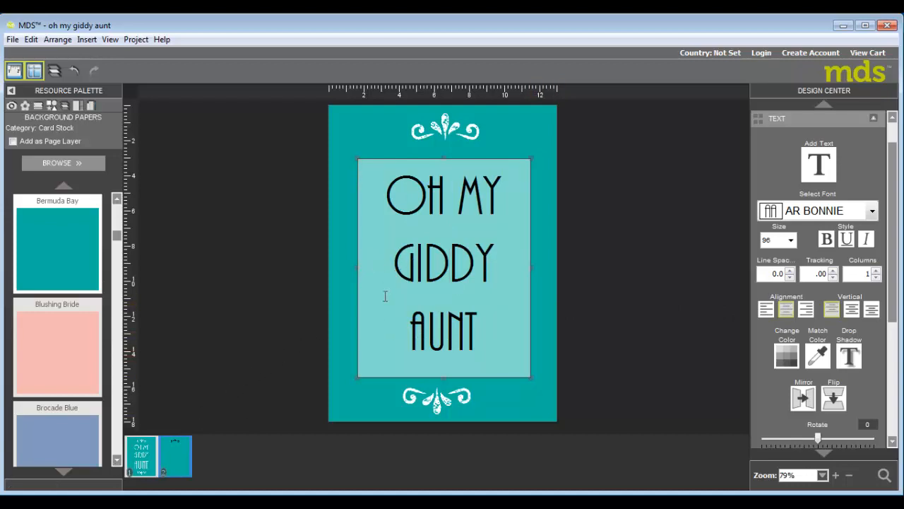
Select the word GIDDY and set its font size to 110.
double_click(487, 260)
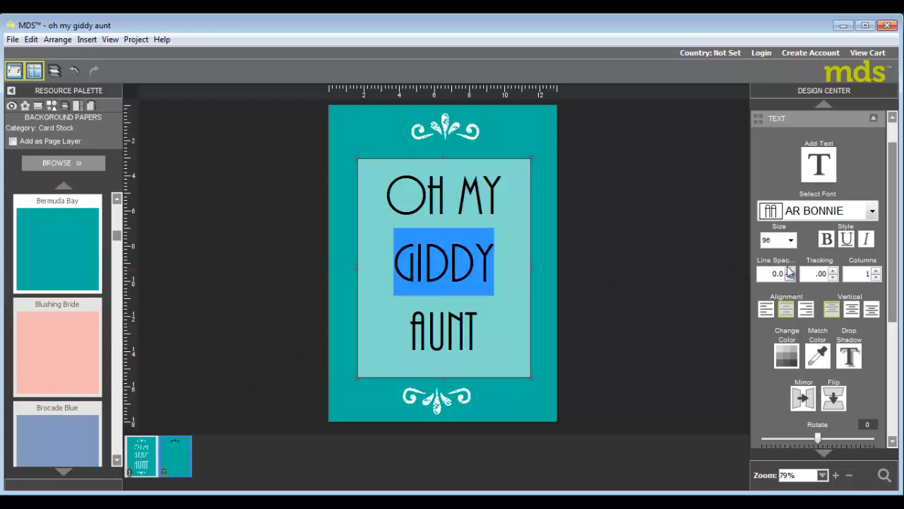
left_click(791, 240)
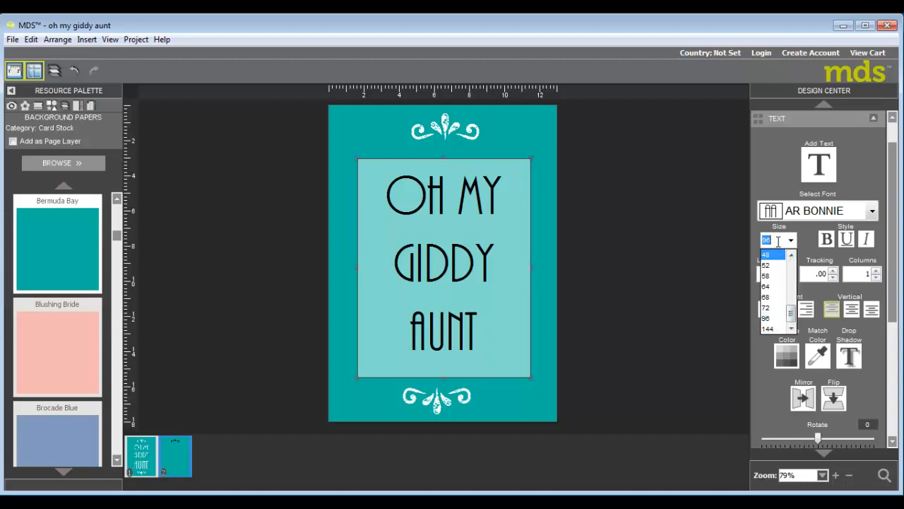
type("110")
key("Return")
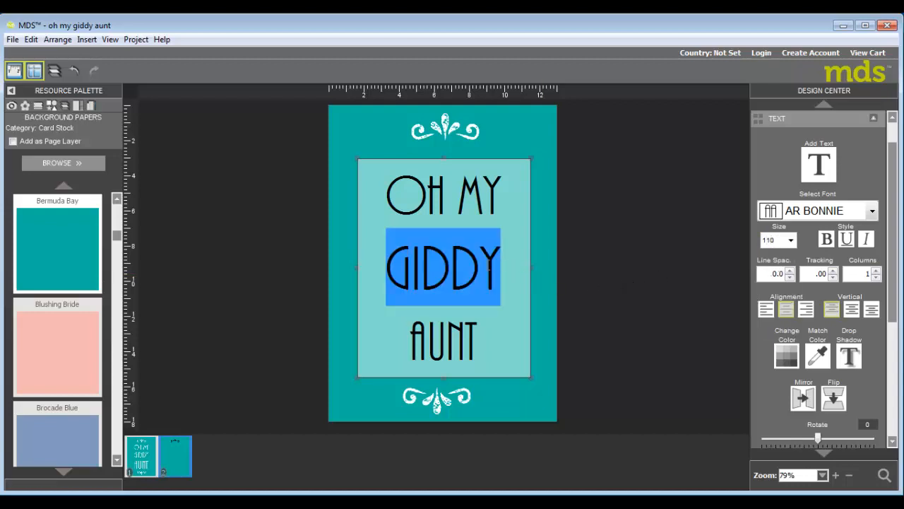
Select the word AUNT and set its font size to 160.
left_click(412, 332)
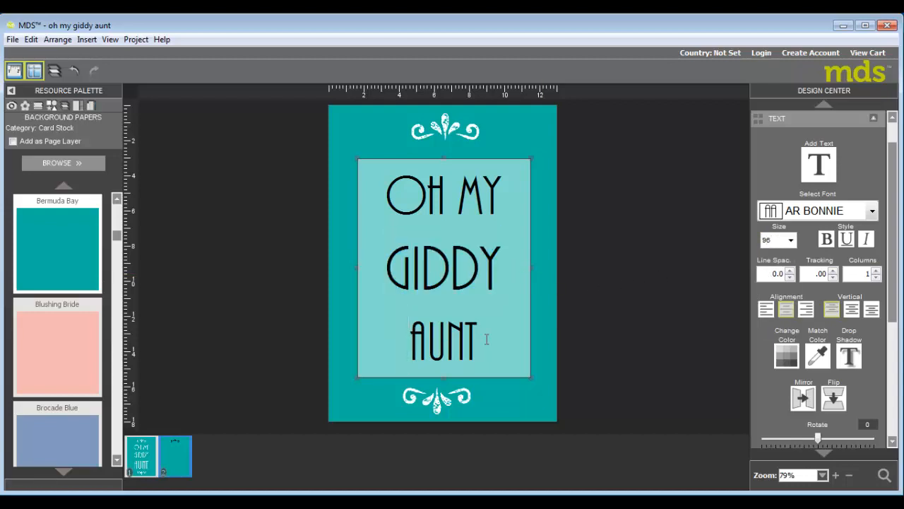
left_click(487, 339, "shift")
left_click(772, 239)
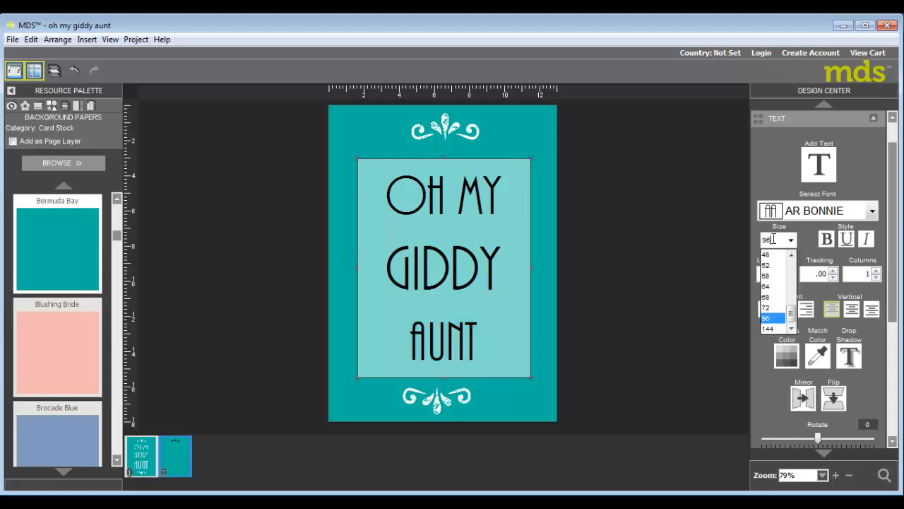
double_click(773, 240)
type("160")
key("Return")
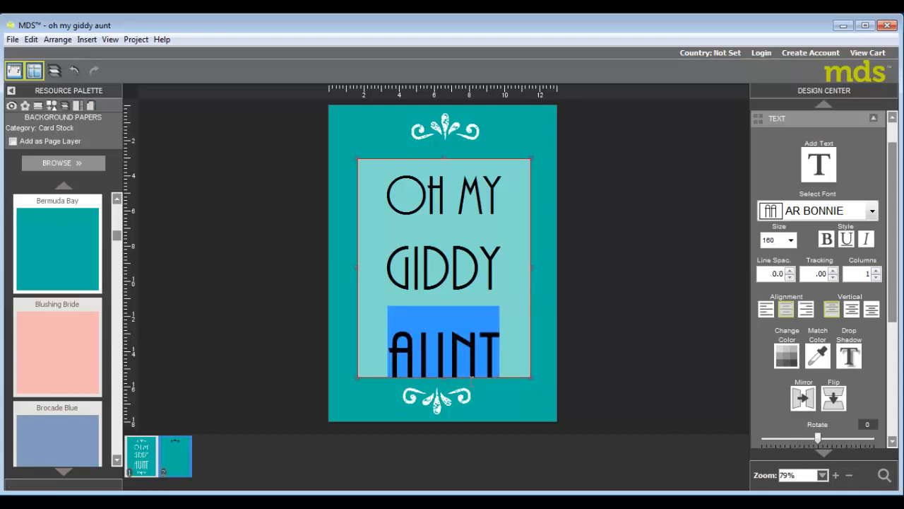
Extend the text box's bottom edge down to the lower flourish, then deselect it.
left_click_drag(444, 378, 445, 397)
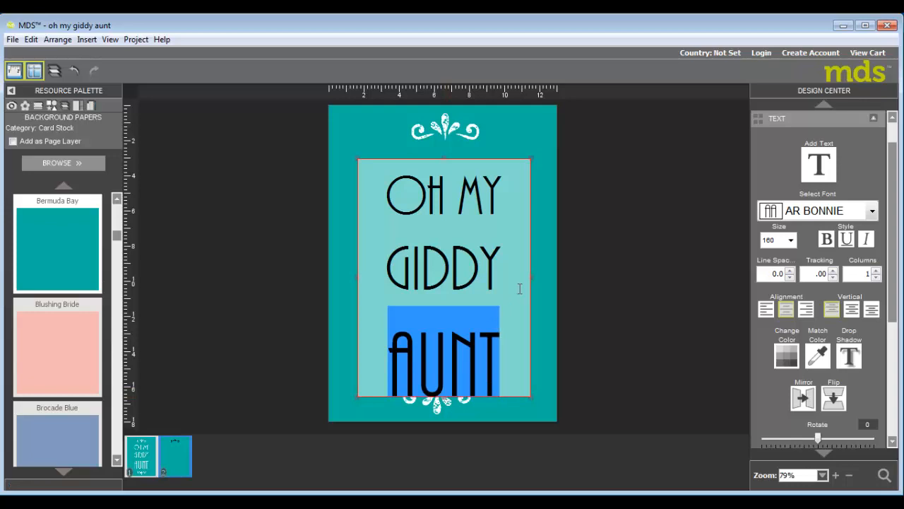
left_click(545, 236)
Select the text box and reduce its line spacing step by step to -2.7, then deselect it.
left_click(470, 247)
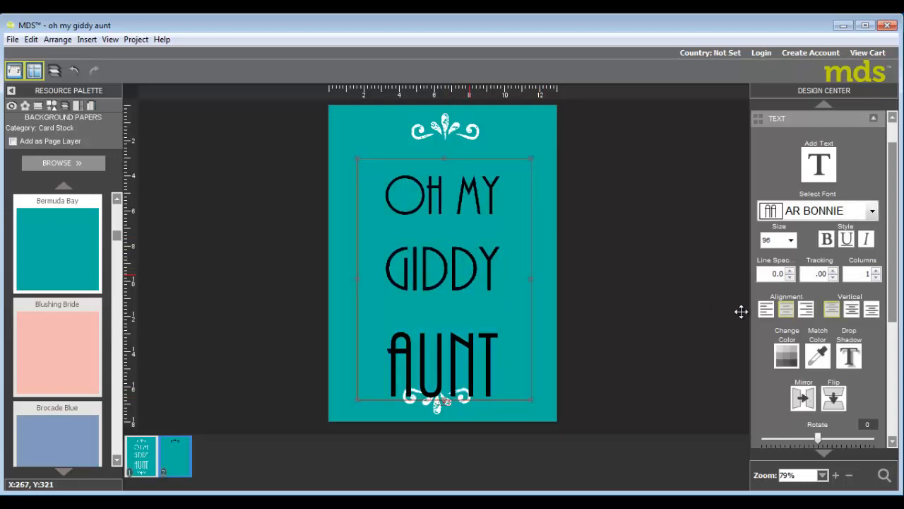
left_click(791, 277)
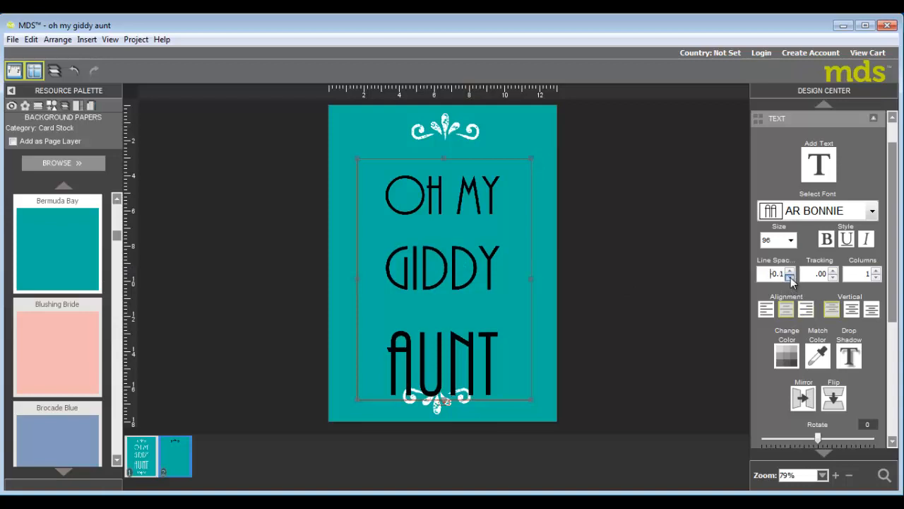
left_click(791, 277)
left_click(790, 277)
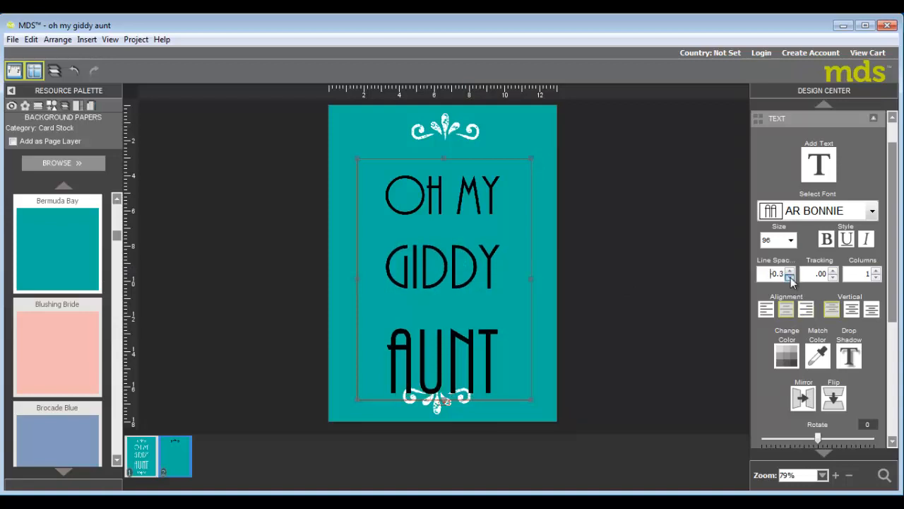
left_click(790, 277)
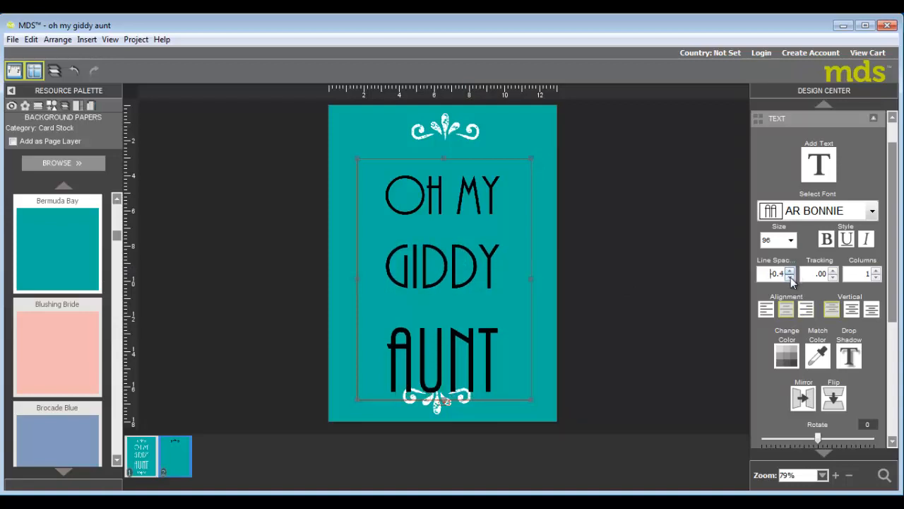
left_click(789, 278)
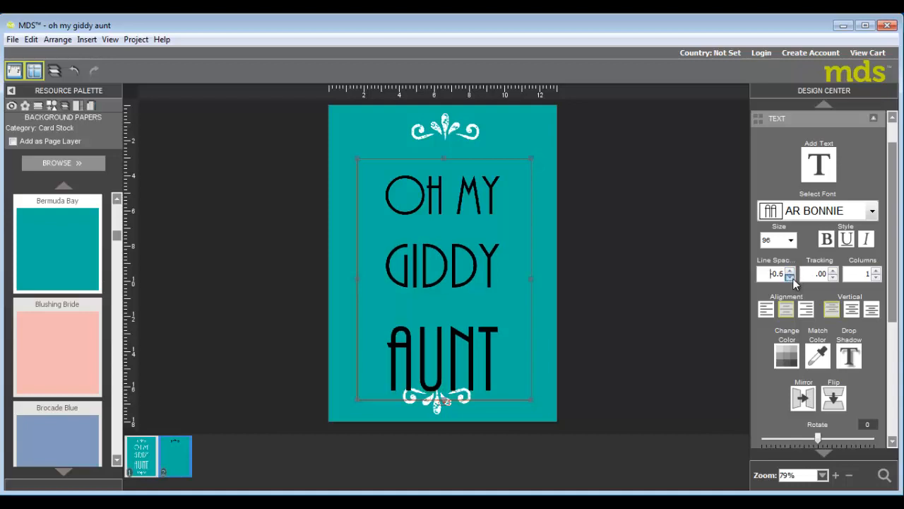
left_click(791, 277)
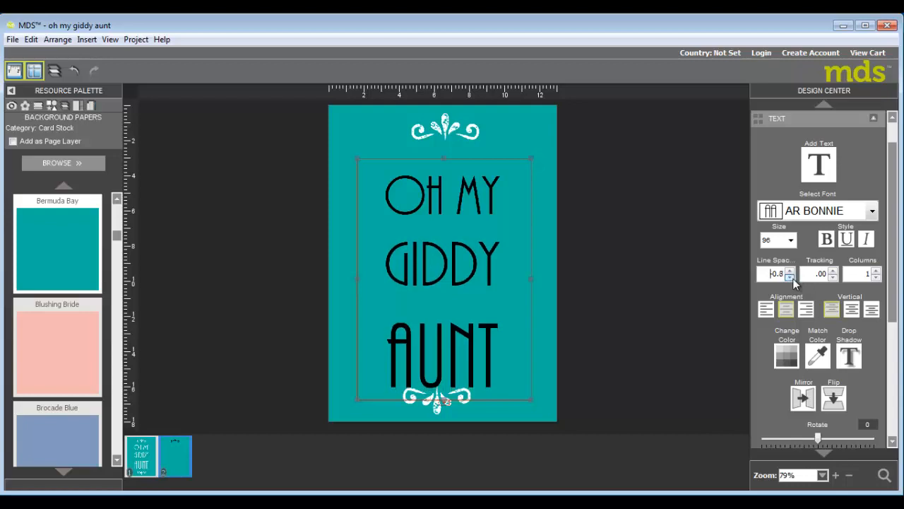
left_click(790, 277)
left_click(791, 277)
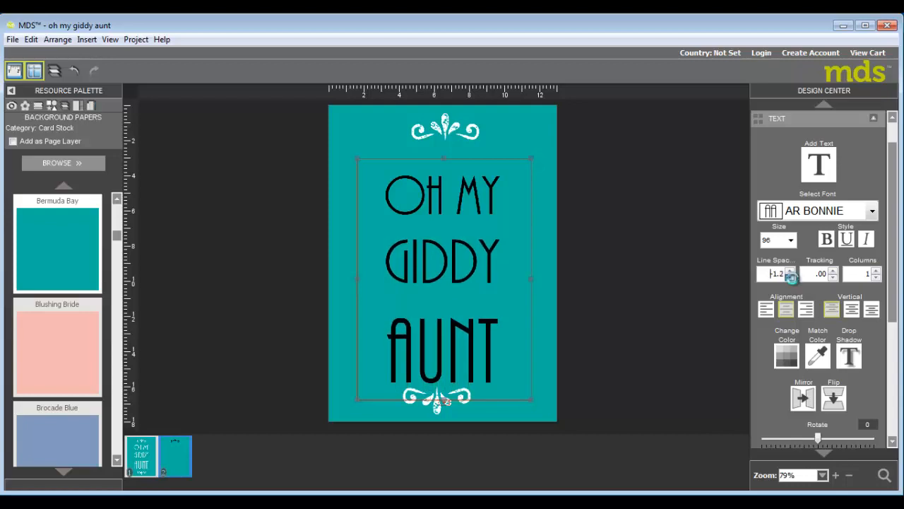
left_click(792, 277)
left_click(791, 277)
left_click(790, 277)
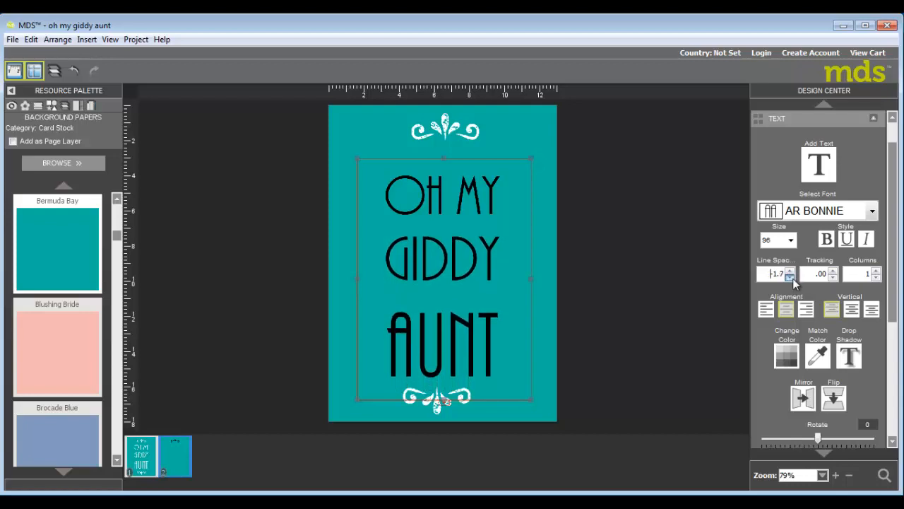
left_click(791, 277)
left_click(791, 277)
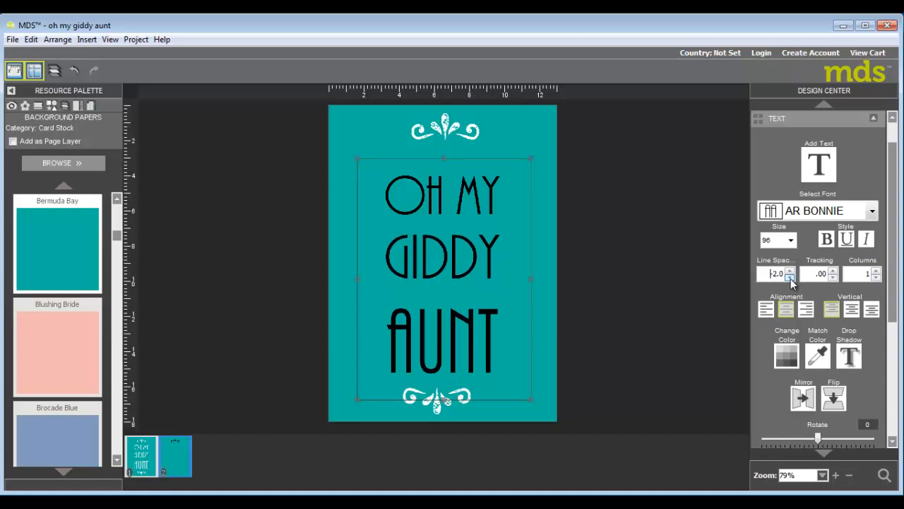
left_click(790, 277)
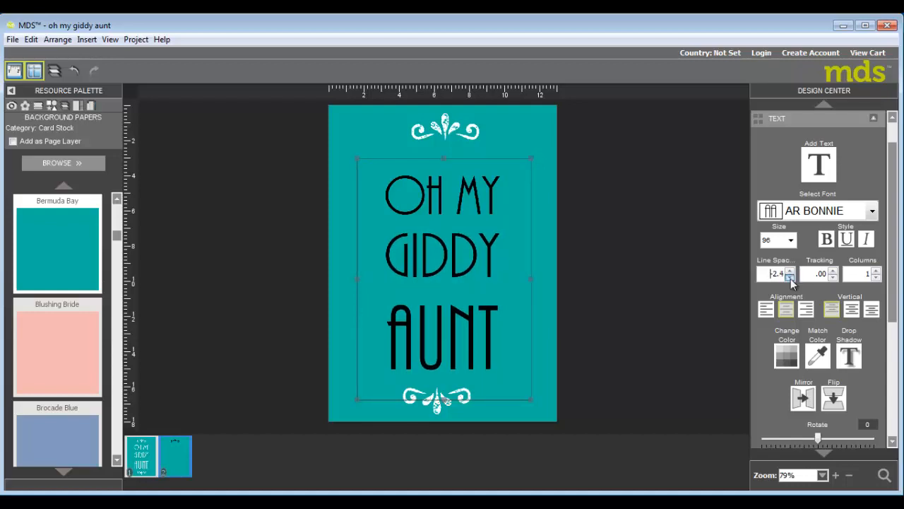
left_click(790, 277)
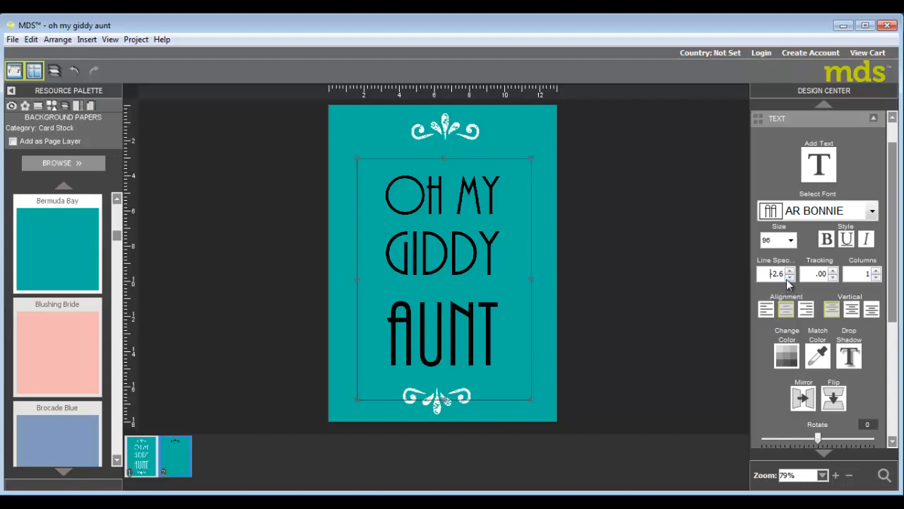
left_click(790, 277)
left_click(546, 268)
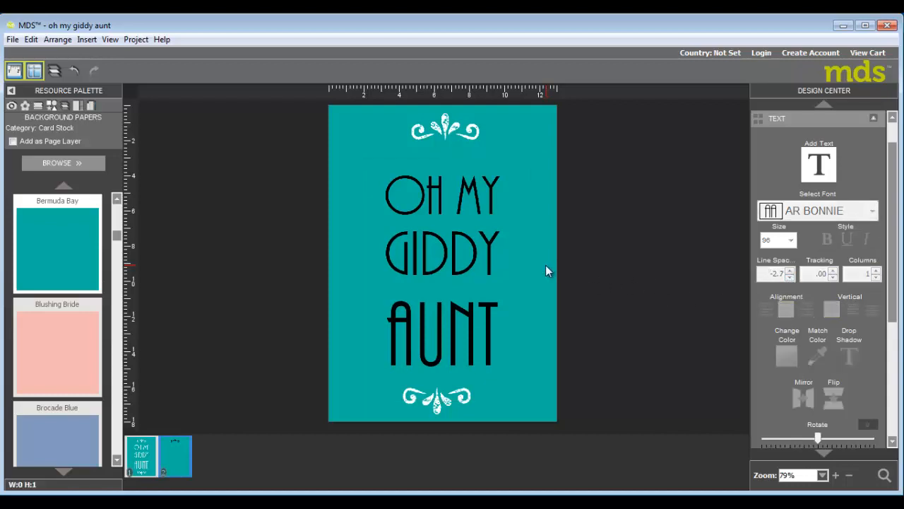
Nudge the text box up slightly and change the text colour to white.
left_click(466, 254)
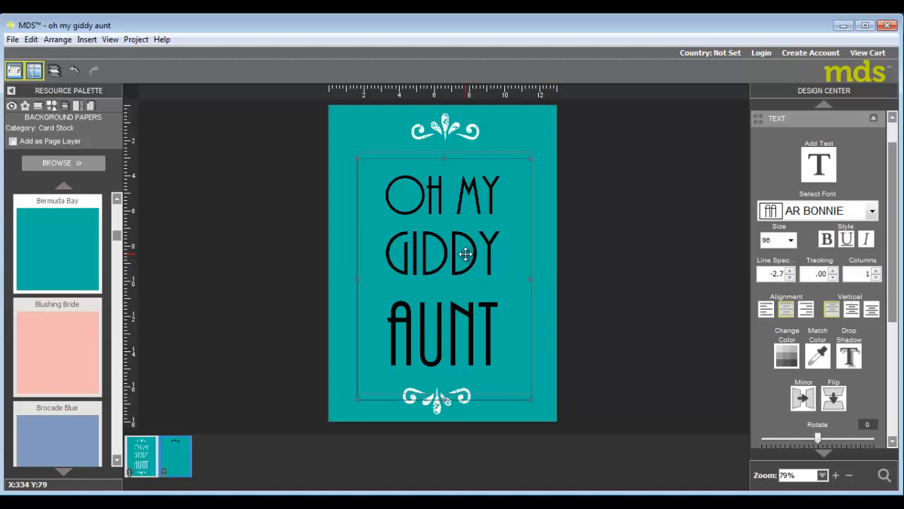
left_click_drag(465, 255, 468, 248)
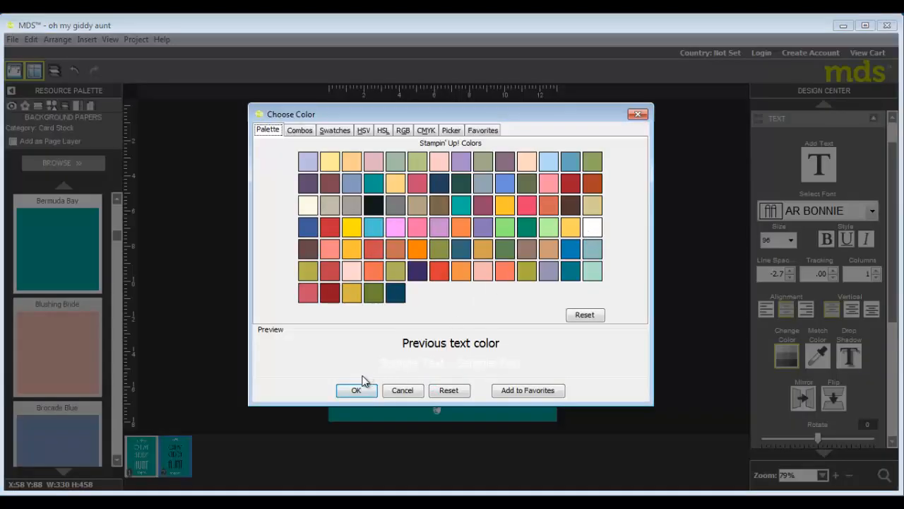
left_click(358, 389)
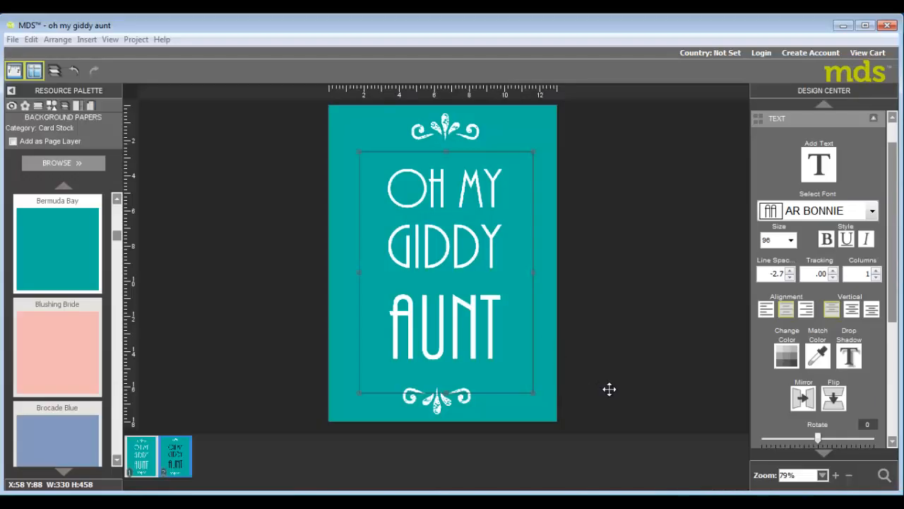
left_click(611, 389)
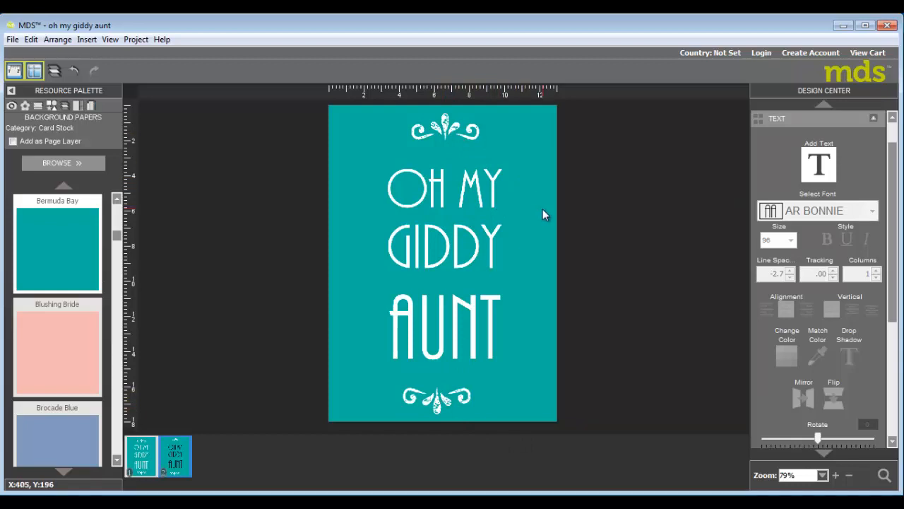
Adjust the top flourish's position slightly so it sits centred above the title.
left_click(452, 132)
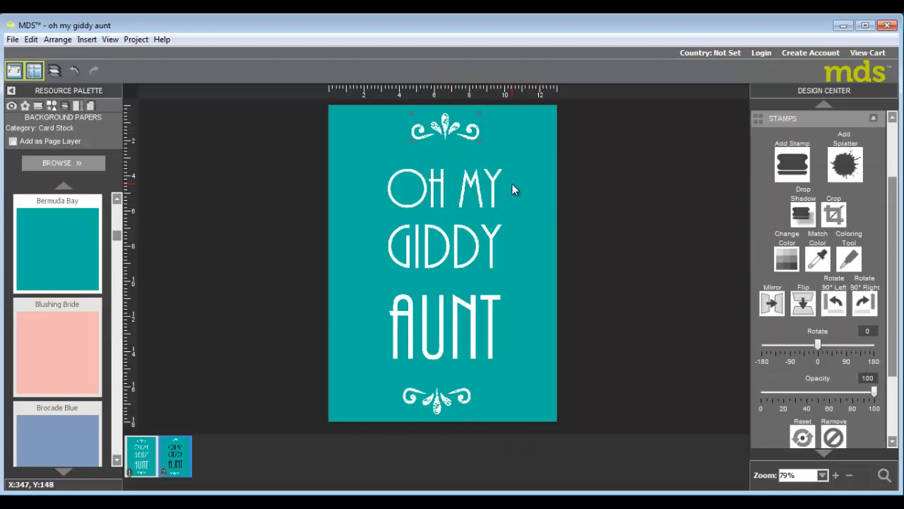
key("Left")
key("Left")
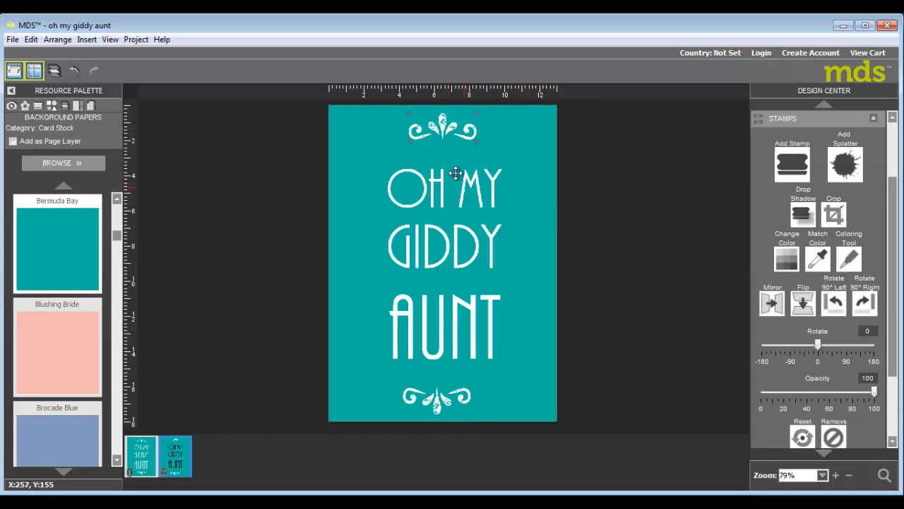
mouse_move(446, 139)
left_mouse_down()
mouse_move(424, 143)
mouse_move(440, 132)
left_mouse_up()
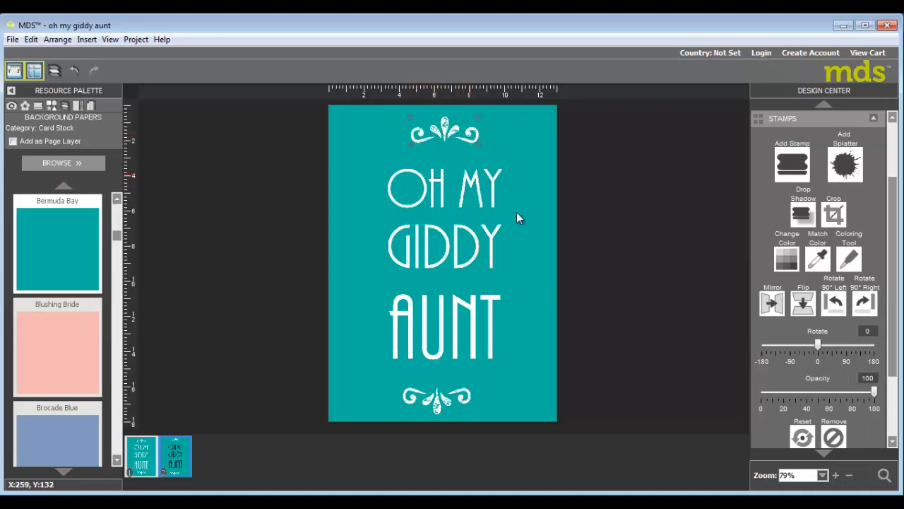
left_click(355, 117)
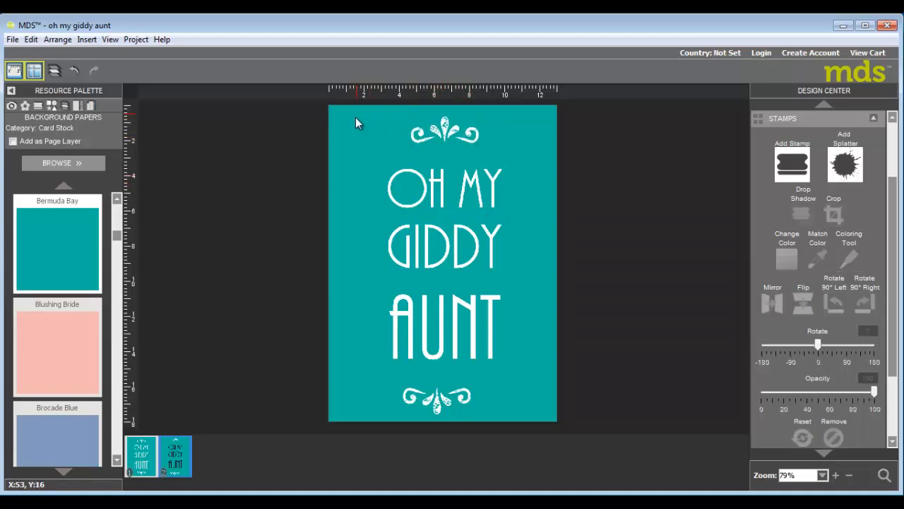
Select all elements on the page and centre them horizontally on the page.
left_click_drag(339, 112, 557, 422)
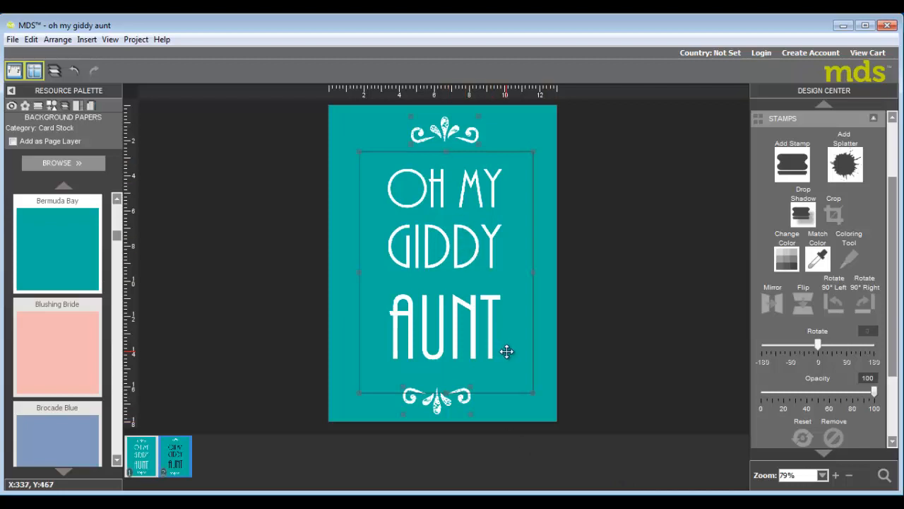
left_click(64, 41)
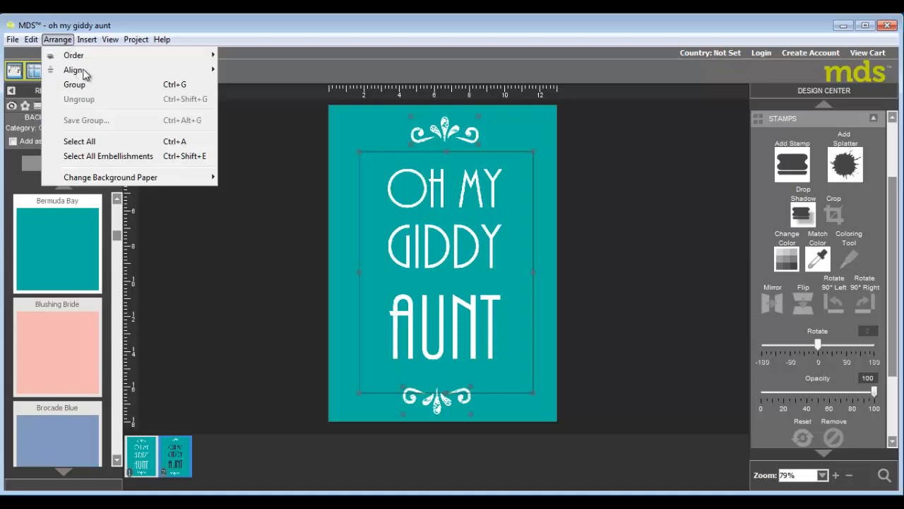
mouse_move(83, 75)
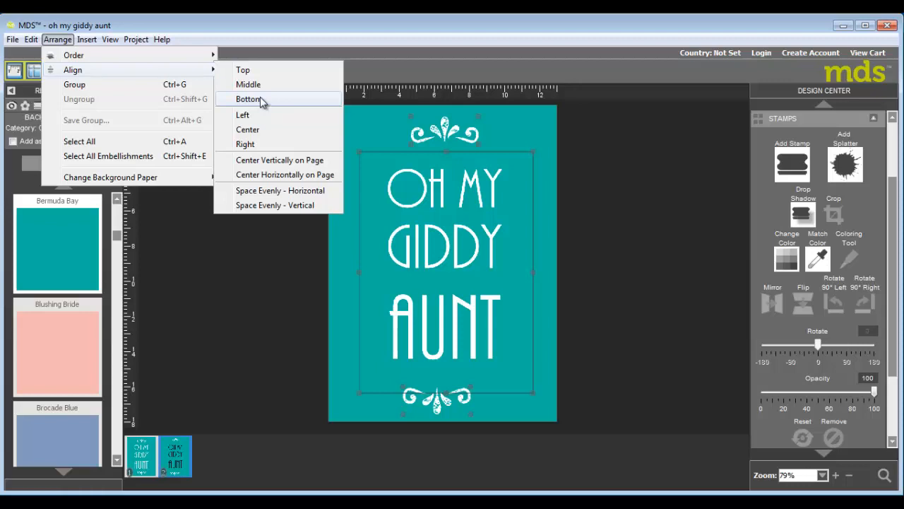
left_click(286, 176)
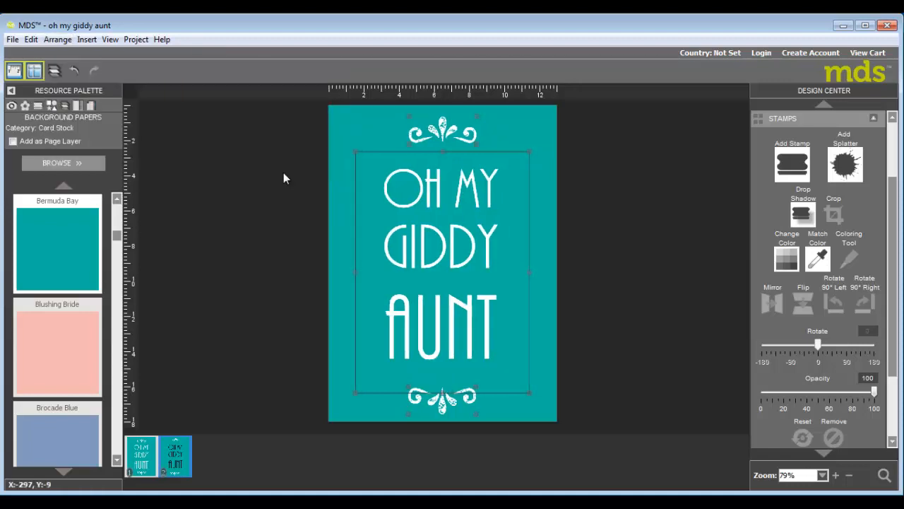
left_click(538, 157)
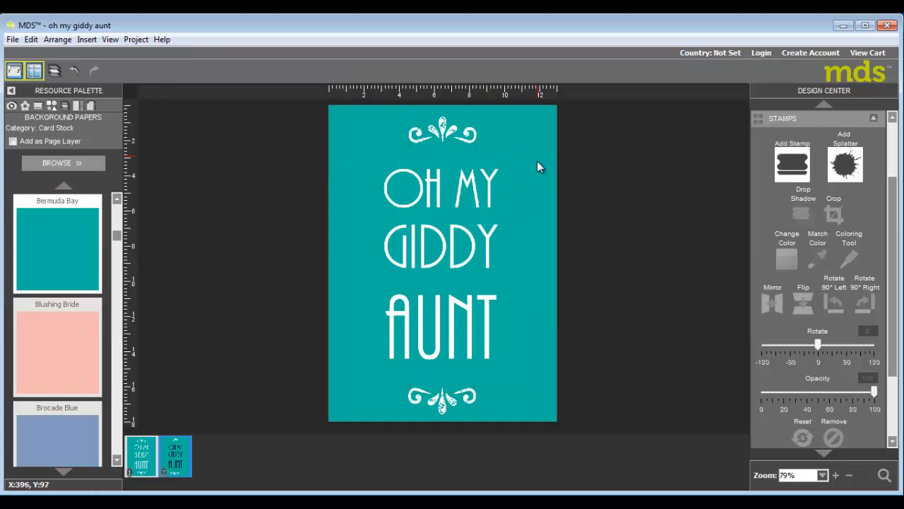